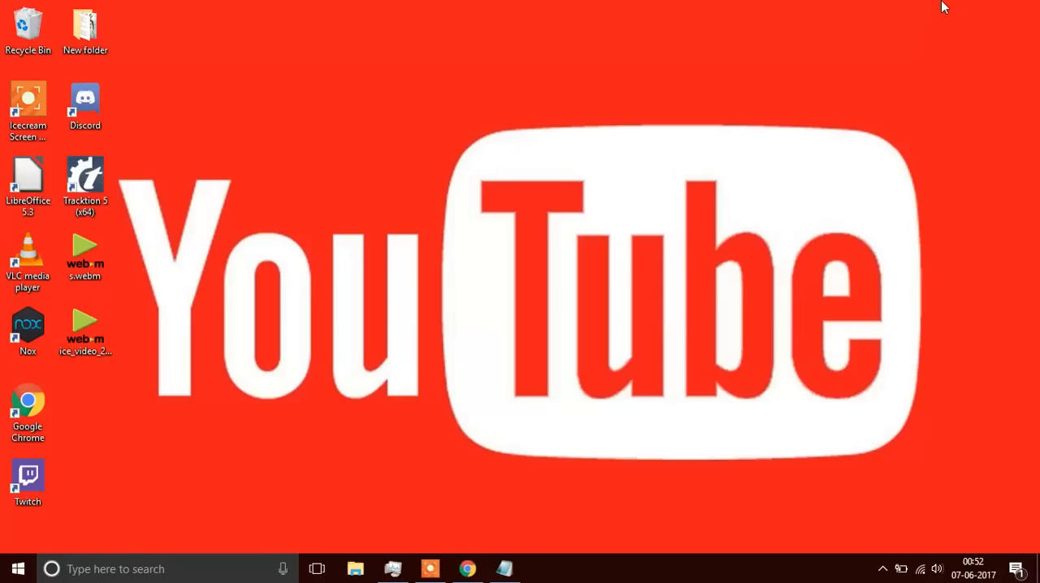
# Minimize Chrome and close the existing Task Manager from its taskbar thumbnail
pyautogui.click(467, 568)
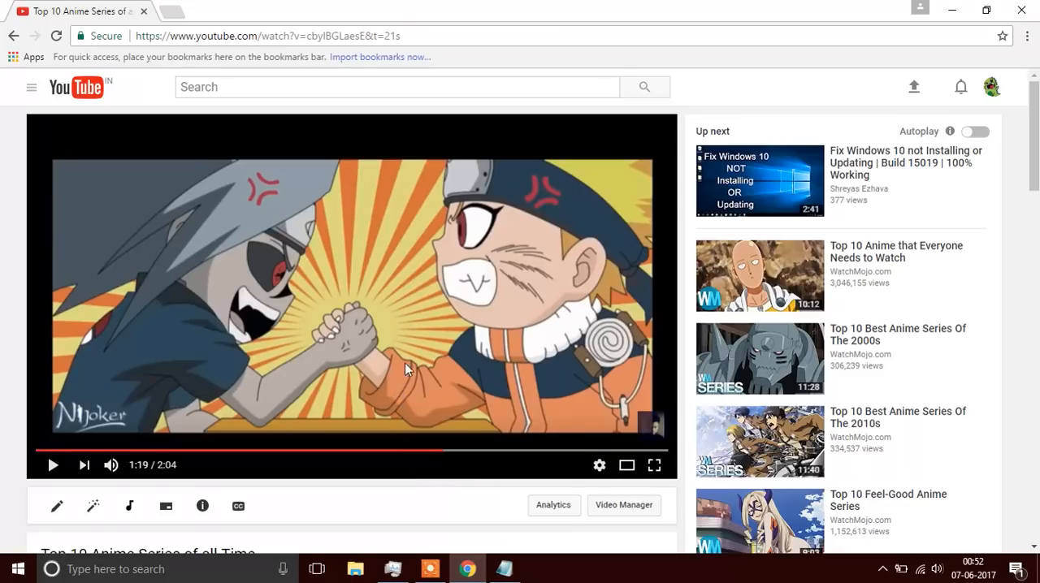
pyautogui.click(946, 11)
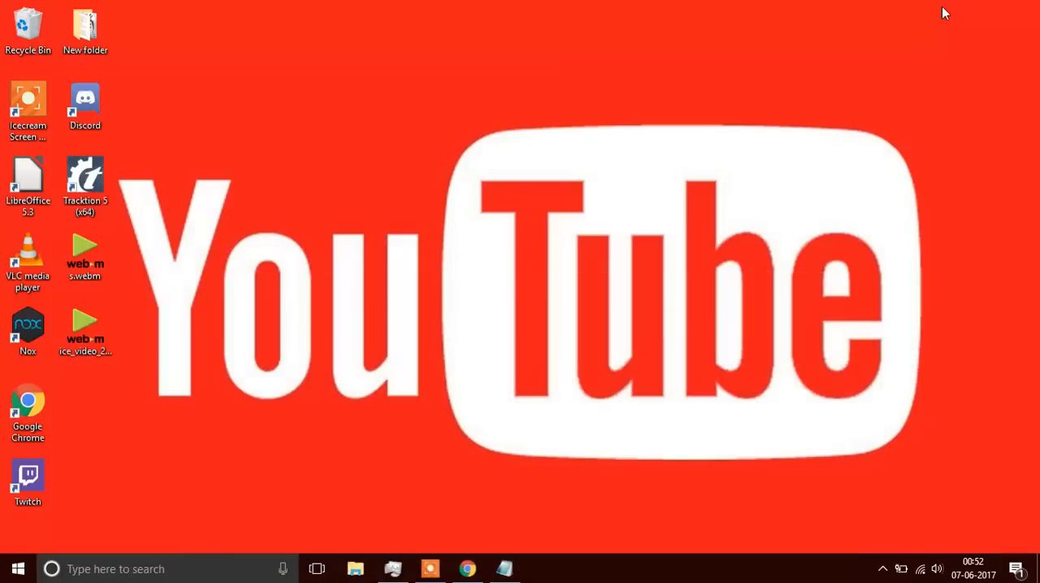
pyautogui.moveTo(392, 569)
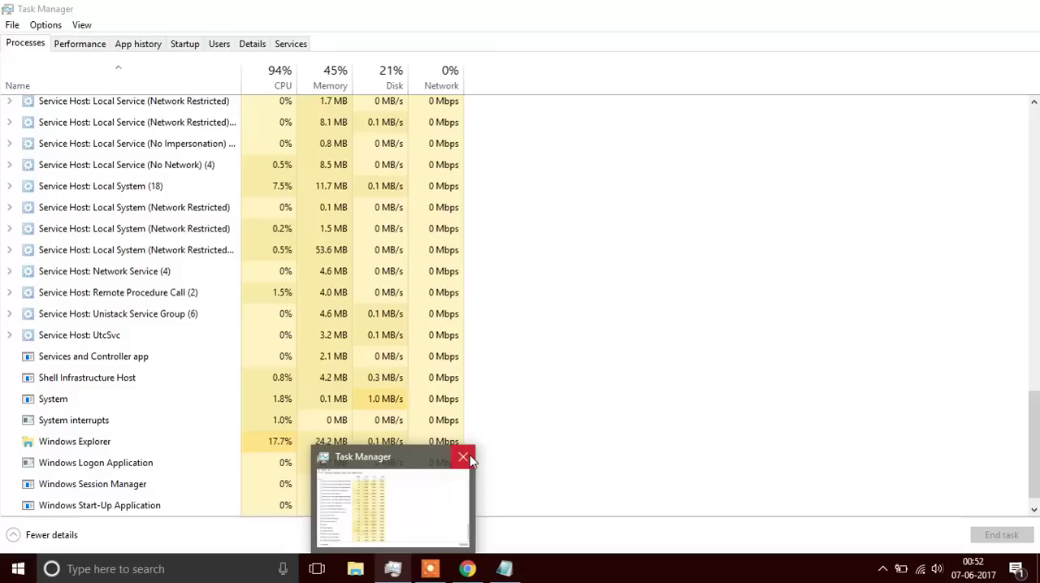
pyautogui.click(463, 457)
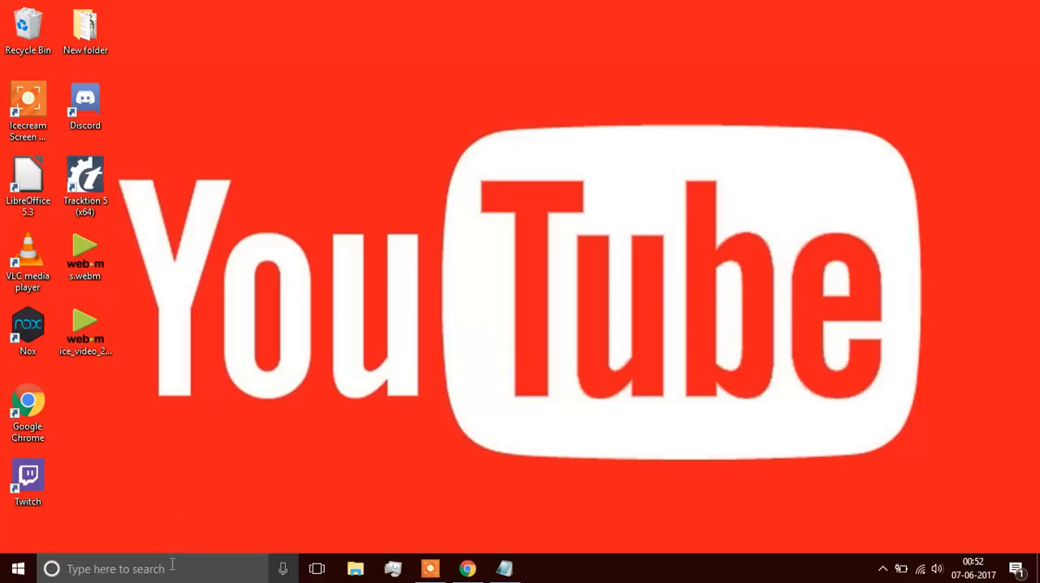
# Search 'task manager' from the taskbar and launch a fresh Task Manager
pyautogui.click(173, 568)
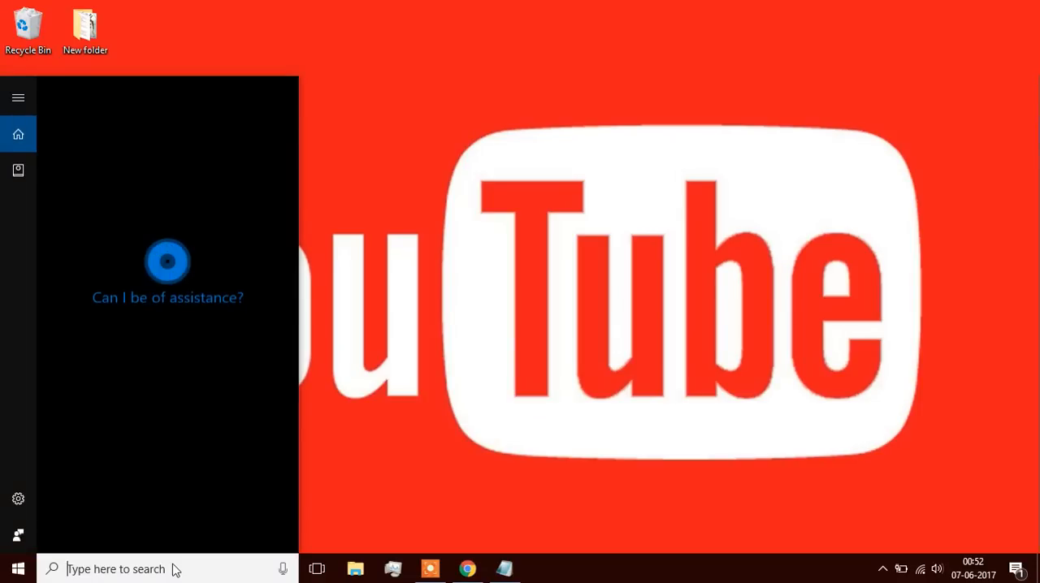
pyautogui.write('task bar')
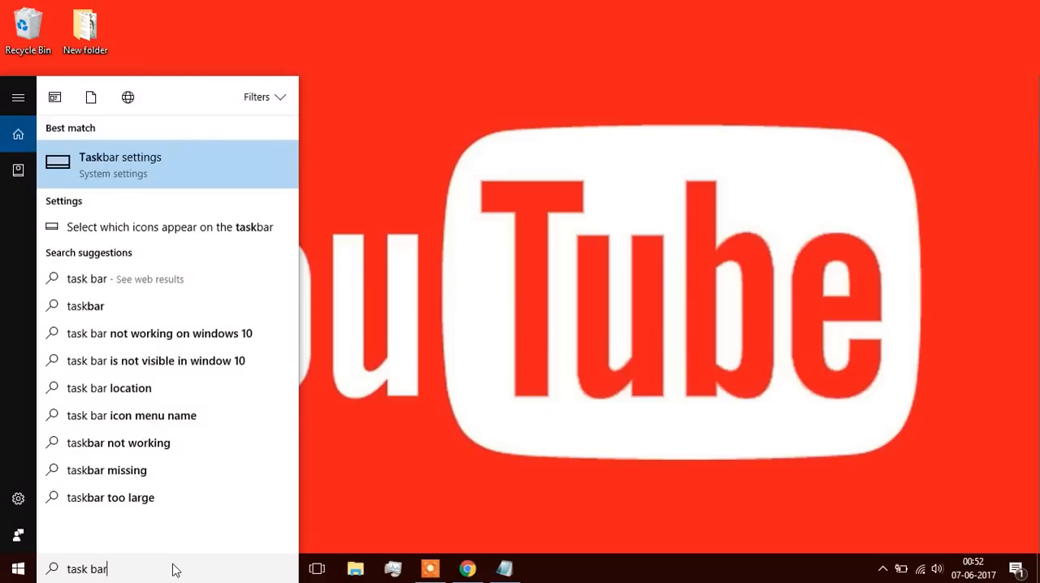
pyautogui.press('BackSpace')
pyautogui.press('BackSpace')
pyautogui.press('BackSpace')
pyautogui.write('mana')
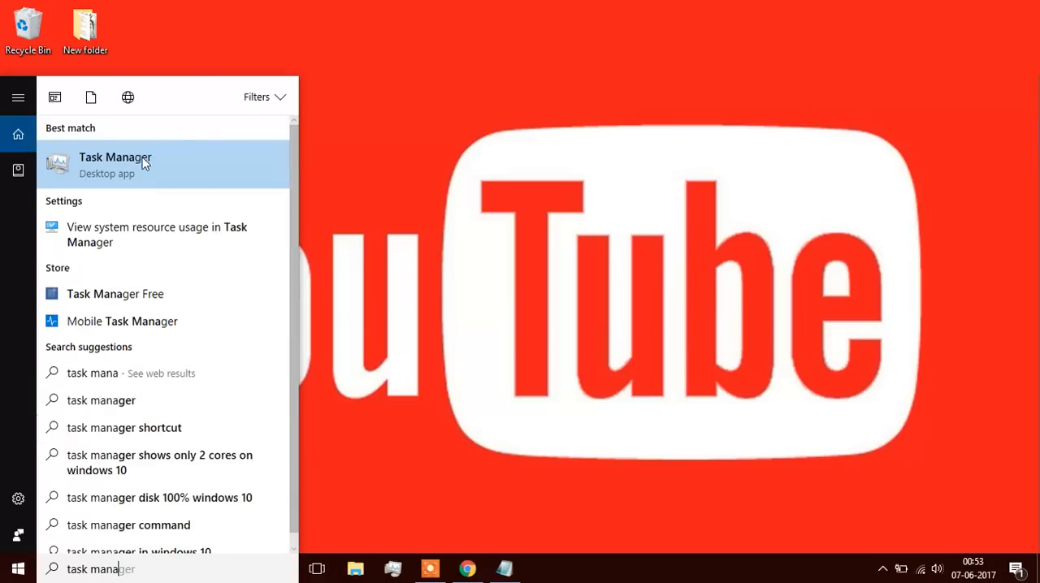
pyautogui.click(144, 163)
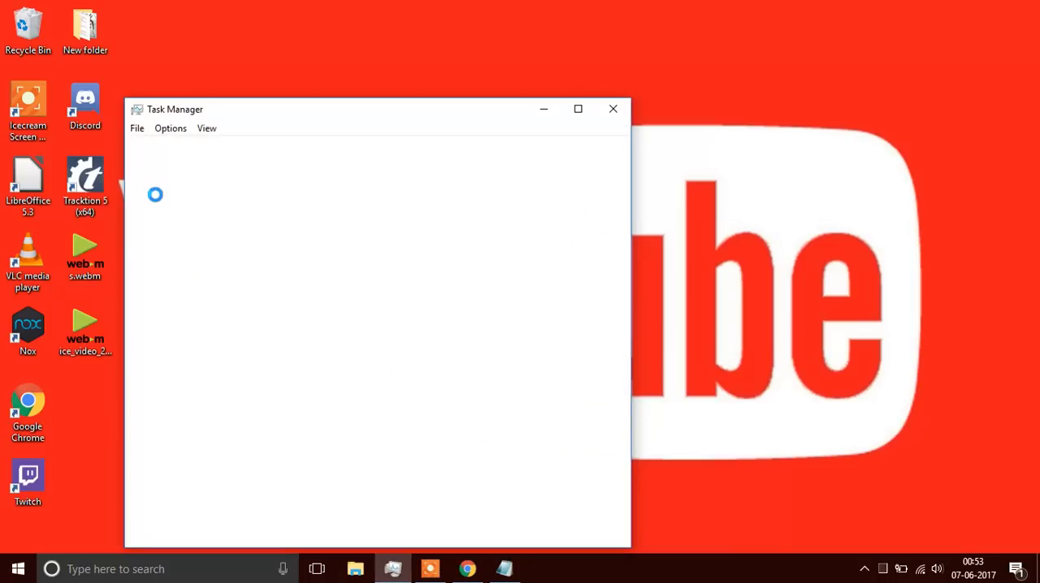
# Maximize Task Manager and select the Windows Explorer process in the Processes list
pyautogui.click(577, 109)
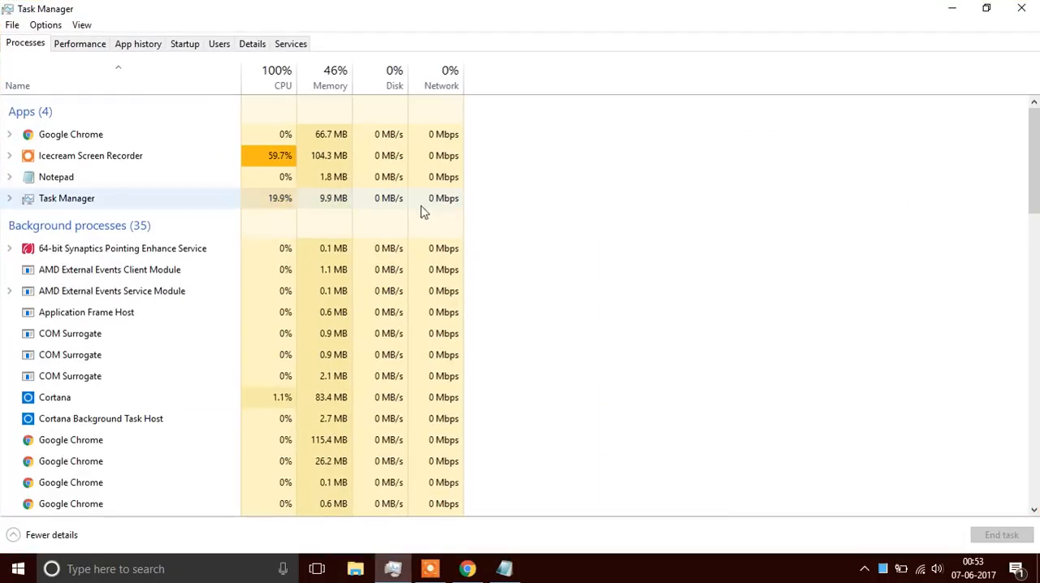
pyautogui.scroll(-2, 273, 253)
pyautogui.scroll(-2, 273, 254)
pyautogui.scroll(-2, 273, 253)
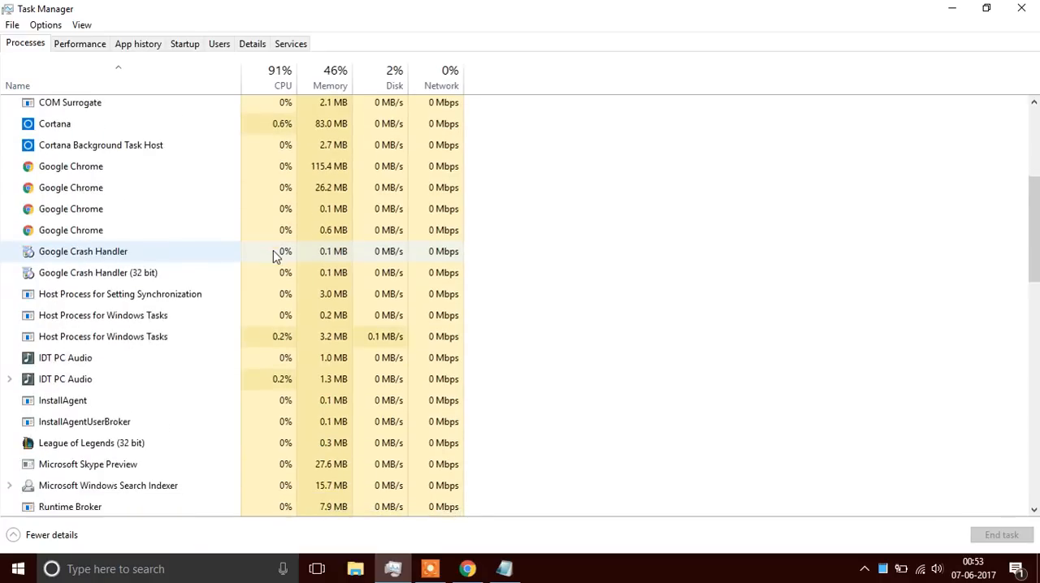
pyautogui.scroll(-2, 273, 253)
pyautogui.scroll(-3, 273, 254)
pyautogui.scroll(-3, 273, 254)
pyautogui.scroll(-3, 273, 254)
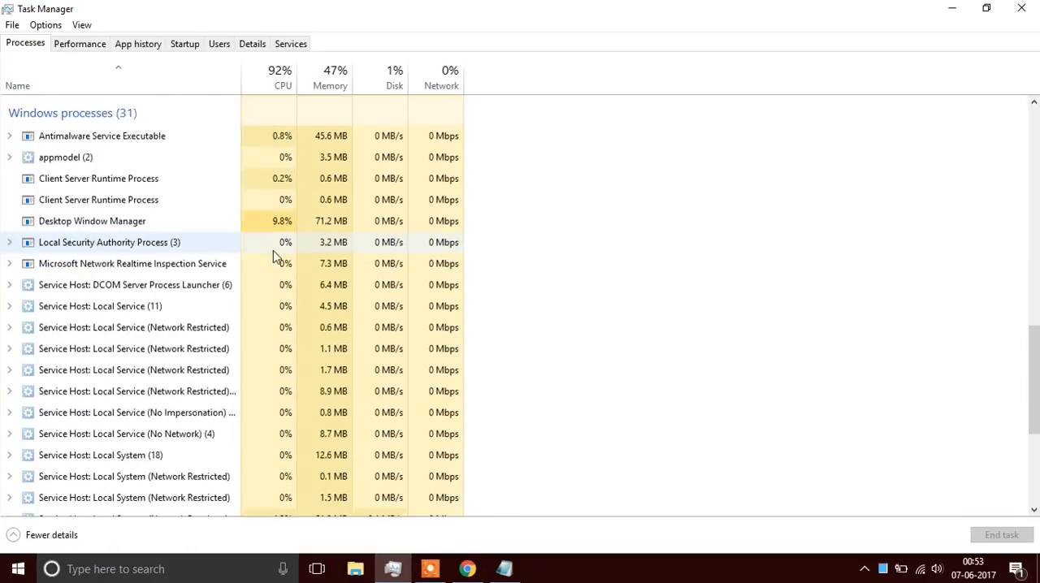
pyautogui.scroll(-3, 273, 253)
pyautogui.scroll(-1, 273, 254)
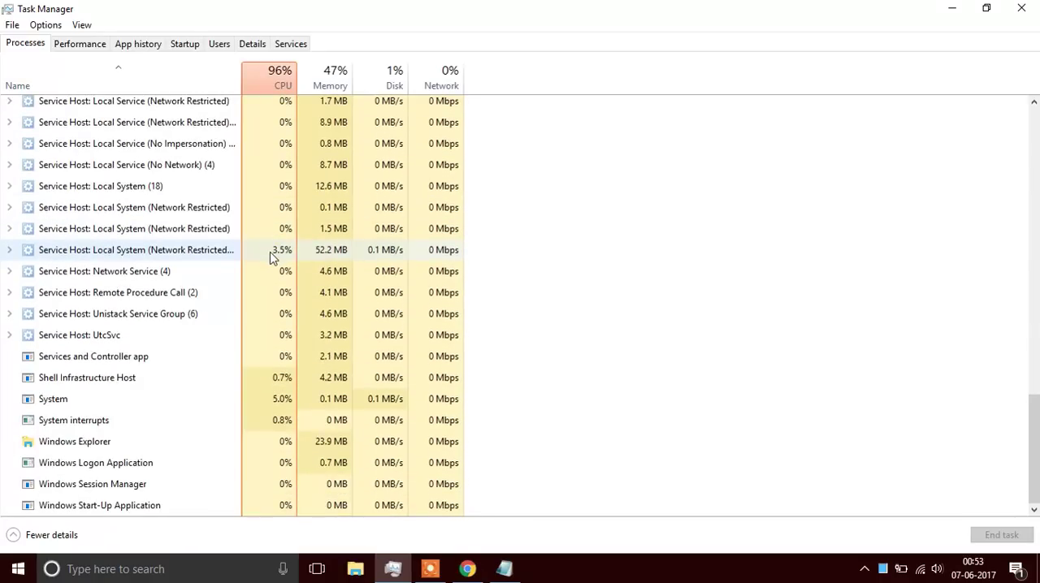
pyautogui.click(64, 441)
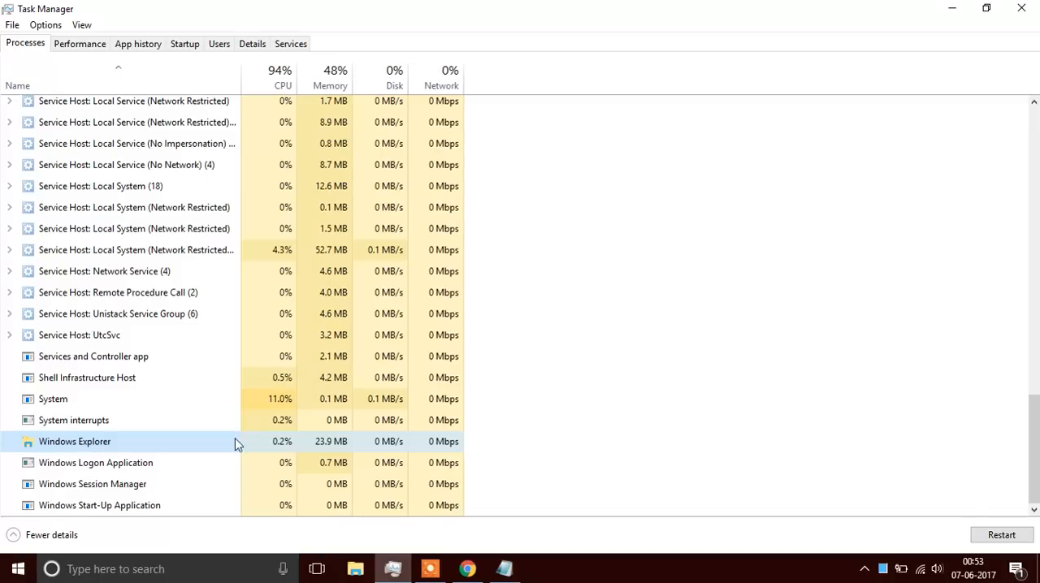
# Restart Windows Explorer from its context menu so the taskbar reloads
pyautogui.rightClick(111, 444)
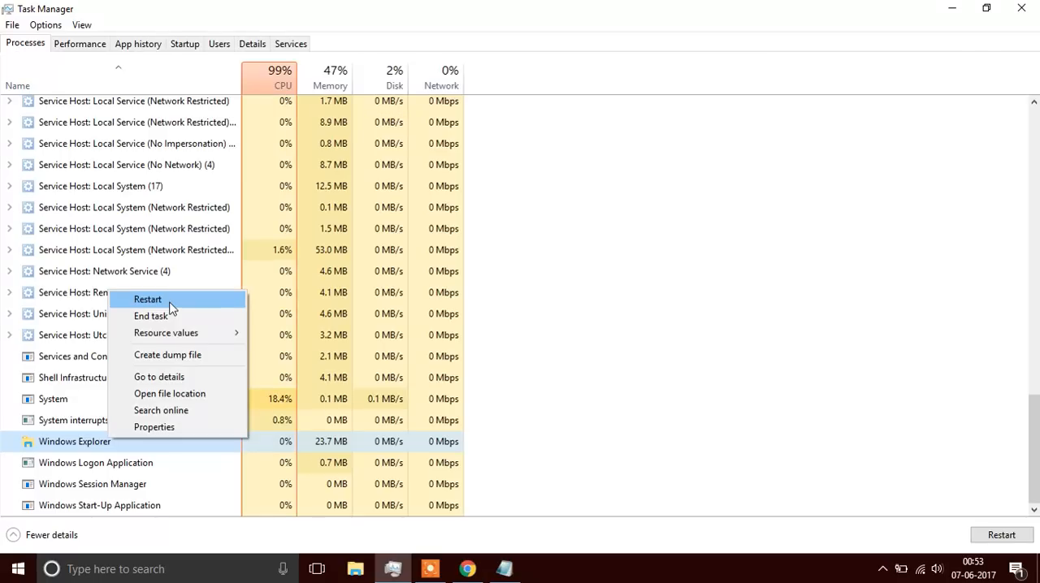
pyautogui.click(172, 305)
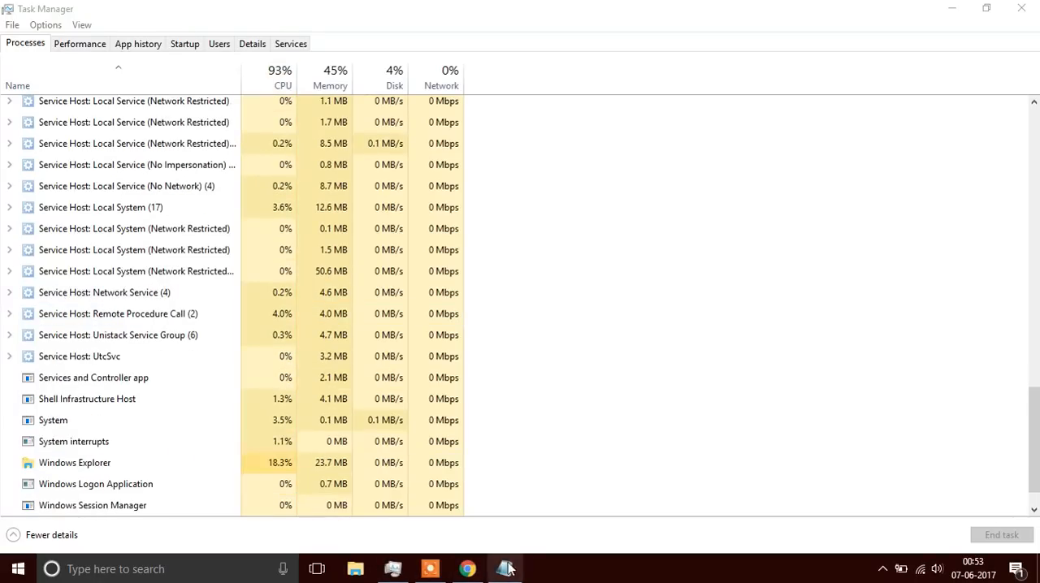
# Return to the YouTube video in Chrome, try full-screen playback, then exit full screen
pyautogui.click(468, 569)
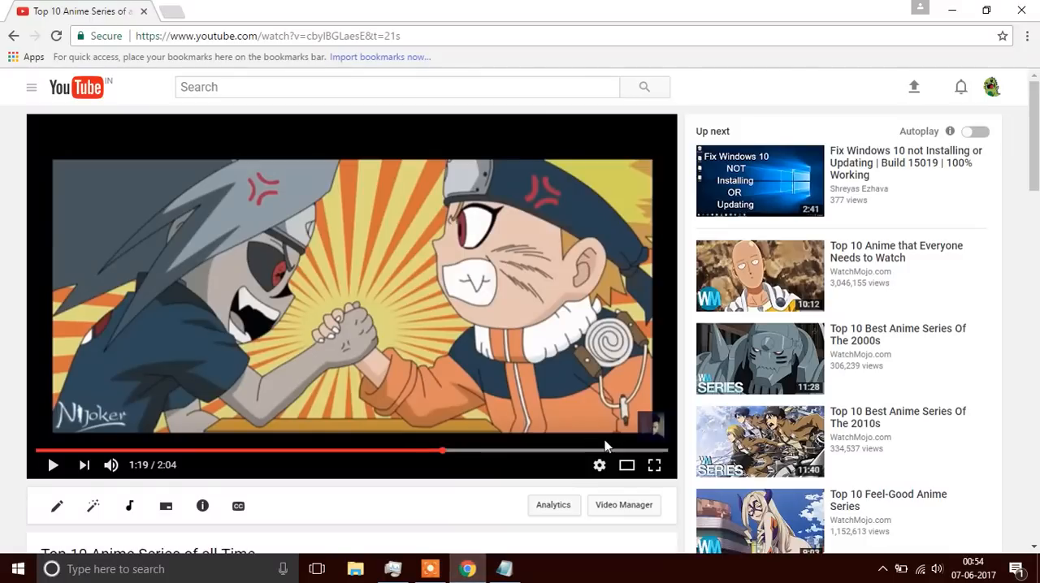
pyautogui.click(654, 464)
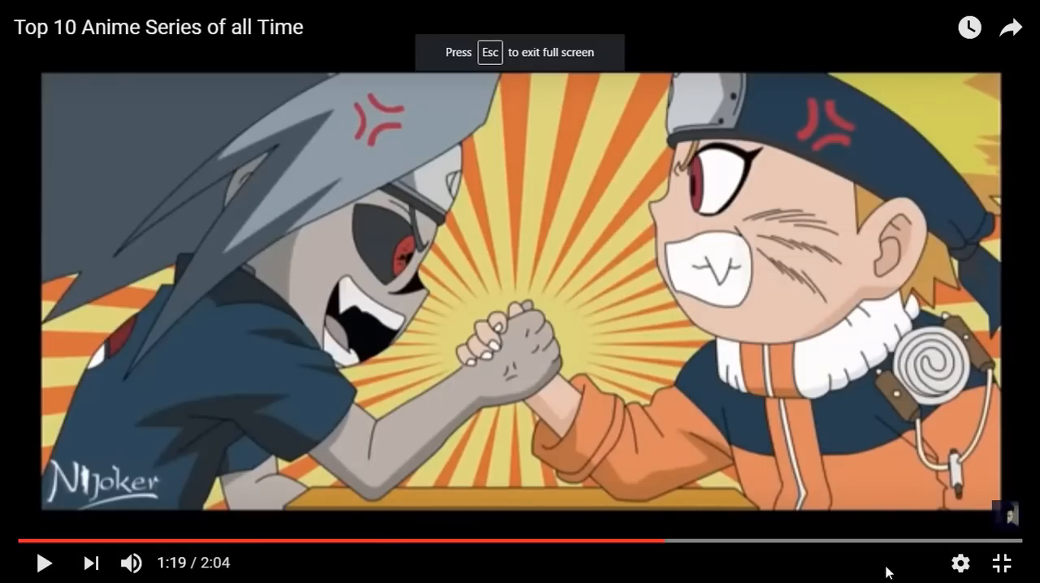
pyautogui.click(1002, 563)
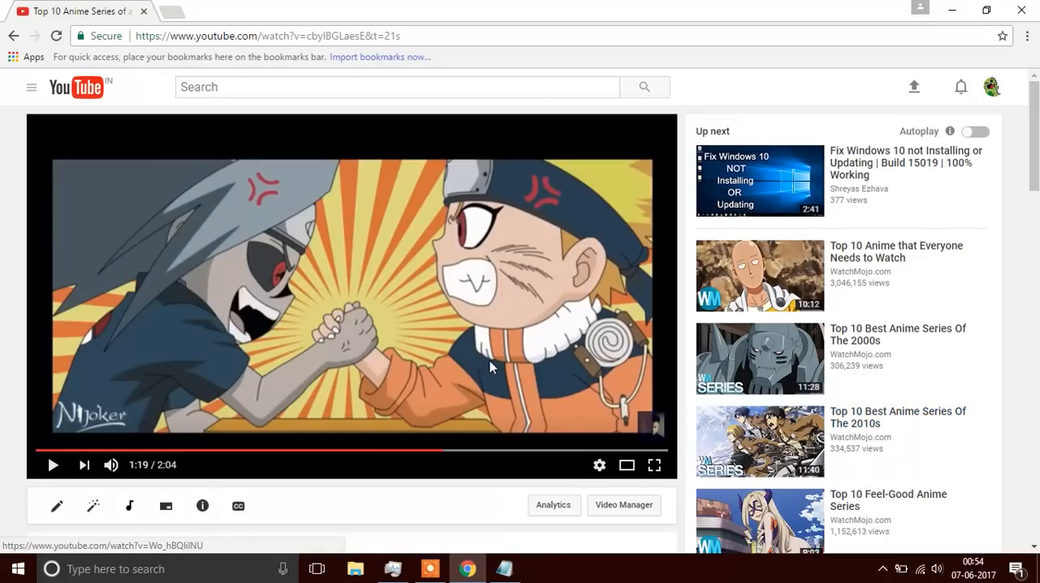
# Select the whole Dism /Online /Cleanup-Image /RestoreHealth line in Notepad and copy it
pyautogui.click(504, 569)
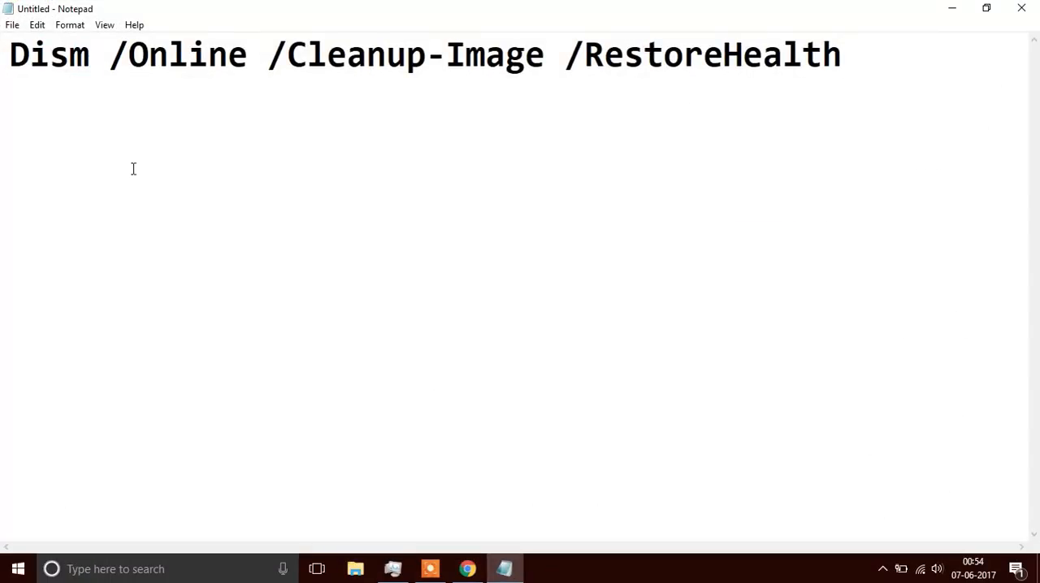
pyautogui.moveTo(9, 55); pyautogui.dragTo(126, 65)
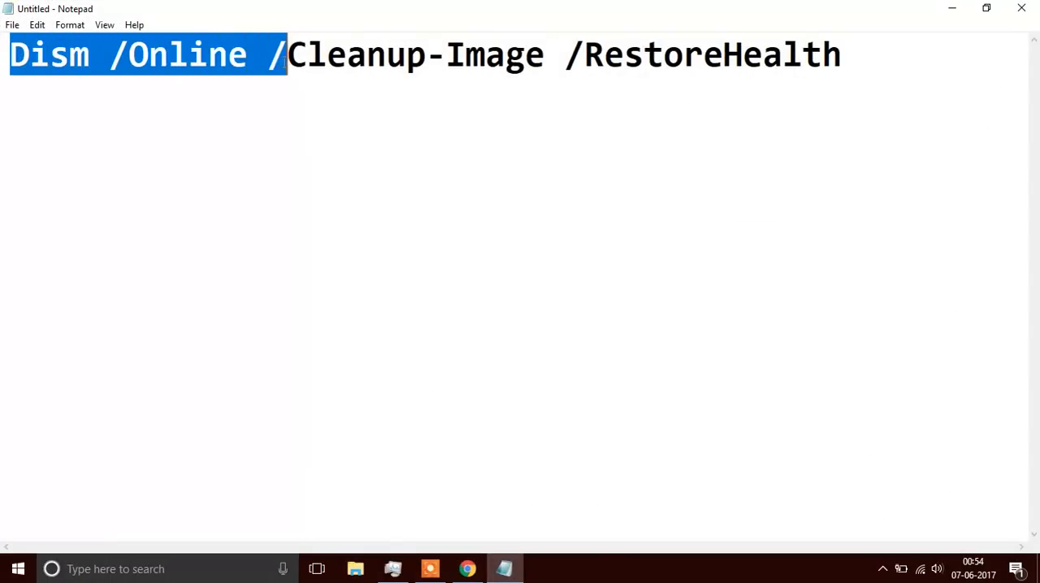
pyautogui.moveTo(126, 65); pyautogui.dragTo(879, 57)
pyautogui.rightClick(796, 59)
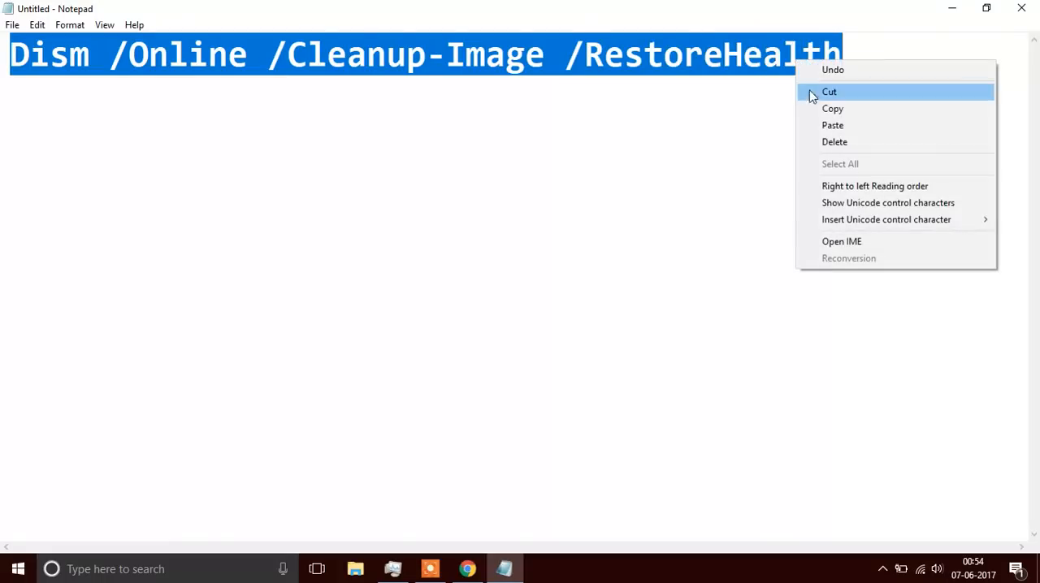
pyautogui.click(816, 106)
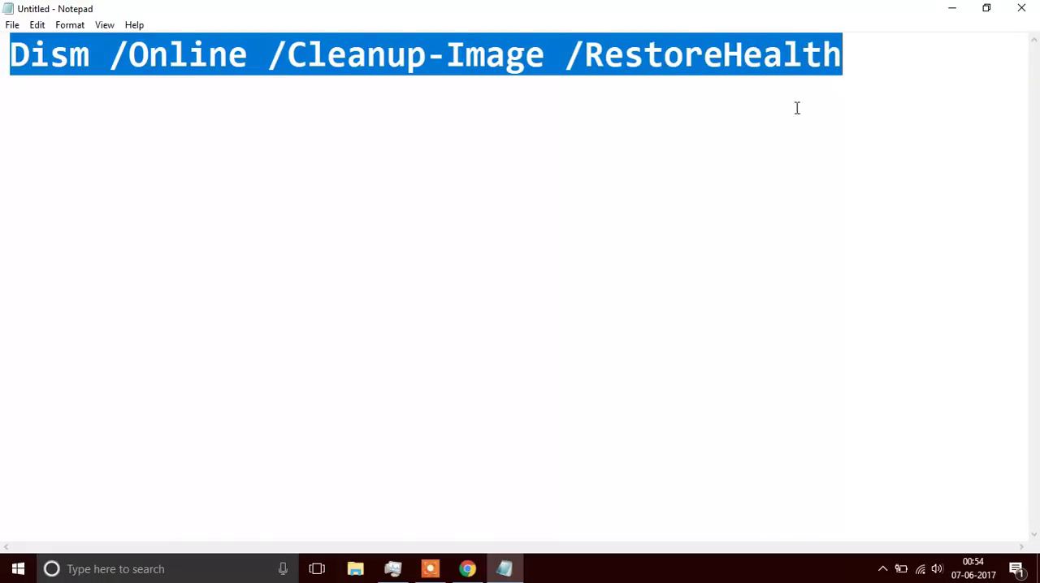
# Search 'cmd' and run Command Prompt as administrator
pyautogui.click(122, 569)
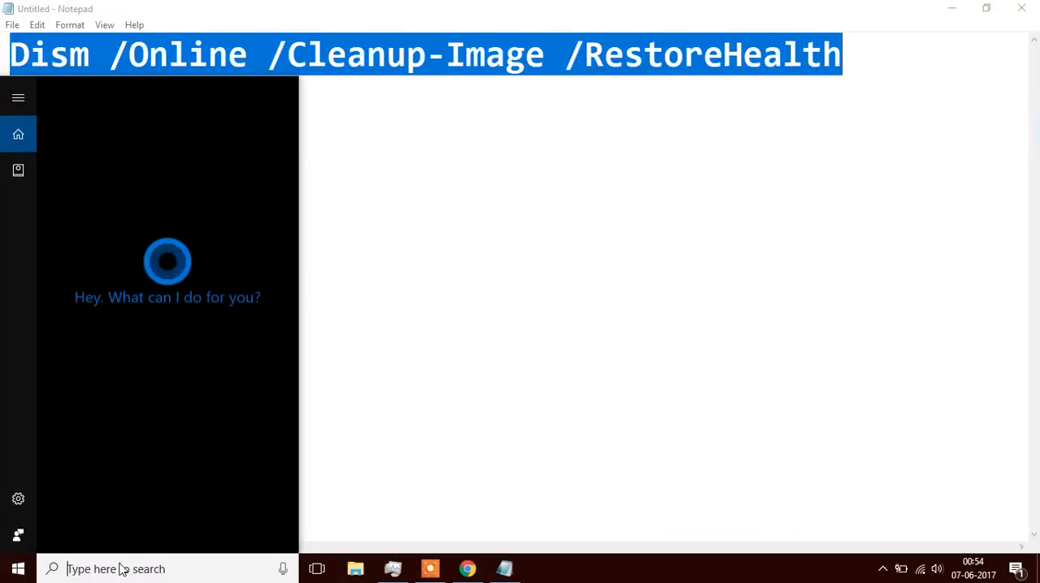
pyautogui.write('cmd')
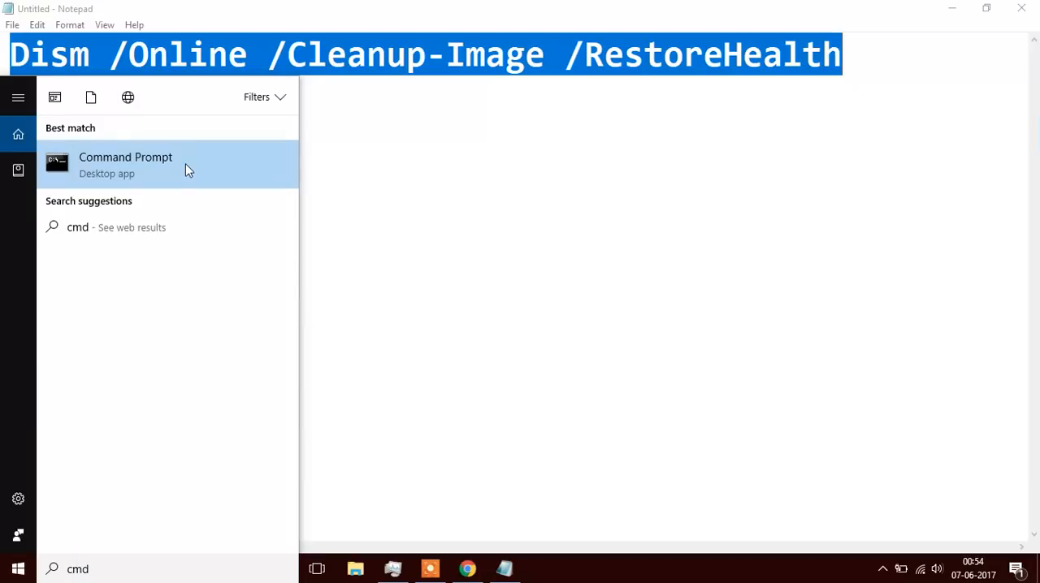
pyautogui.rightClick(185, 163)
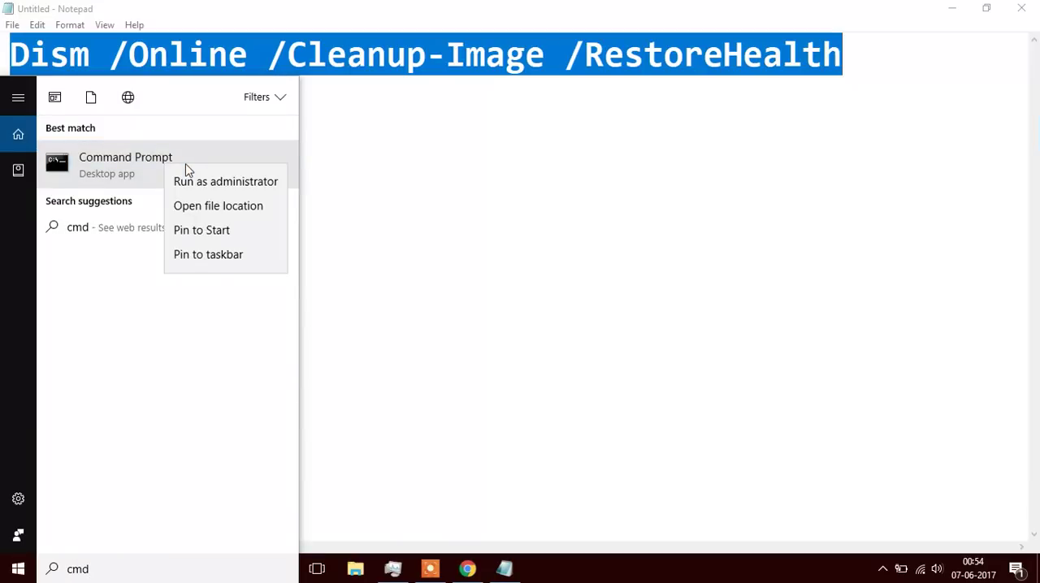
pyautogui.click(238, 189)
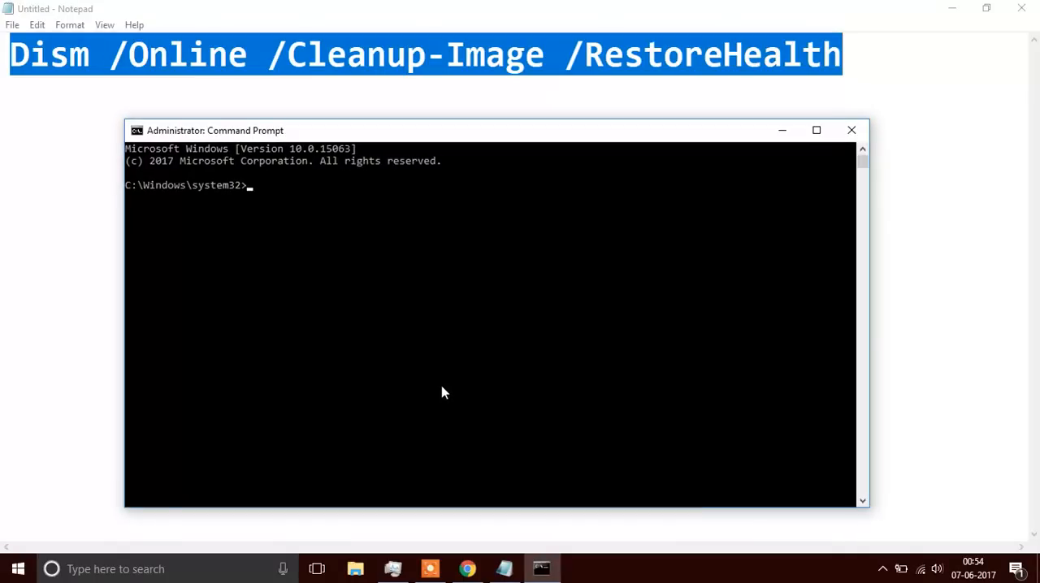
# Paste the DISM RestoreHealth command at the admin prompt and run it
pyautogui.hotkey('ctrl', 'v')
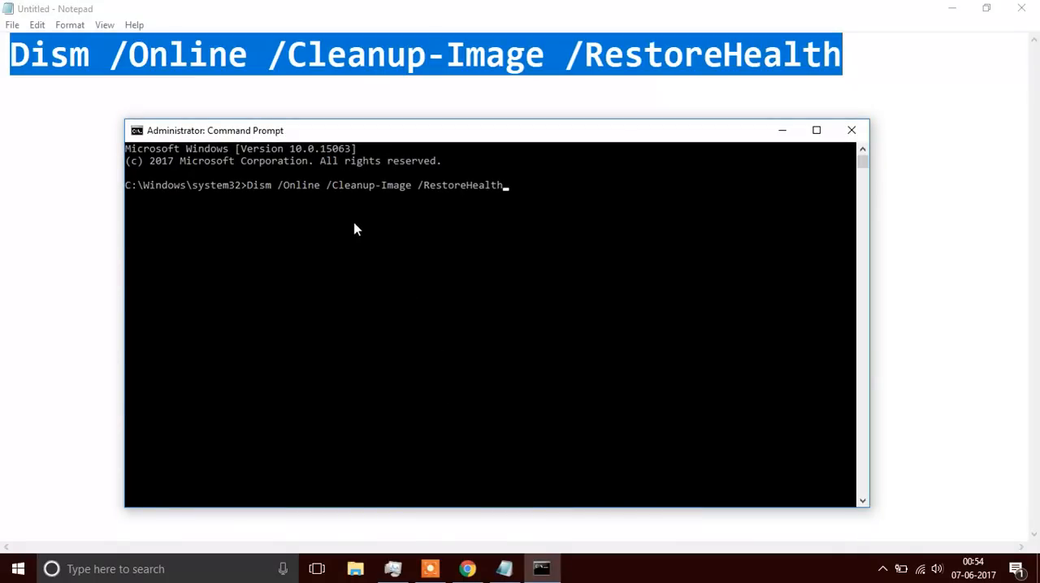
pyautogui.press('Return')
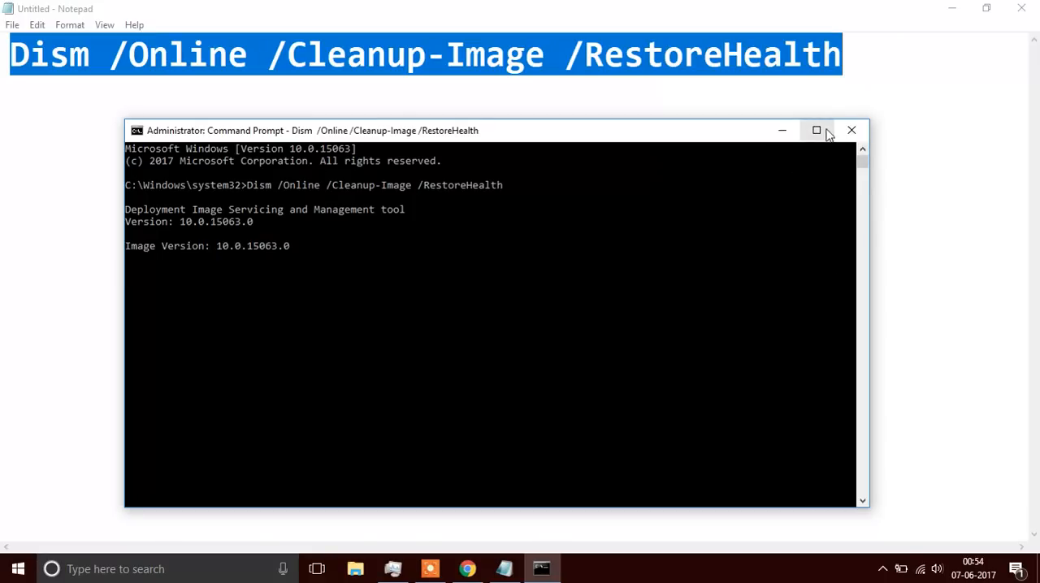
# Bring the Notepad notes back in front of the running Command Prompt
pyautogui.click(909, 196)
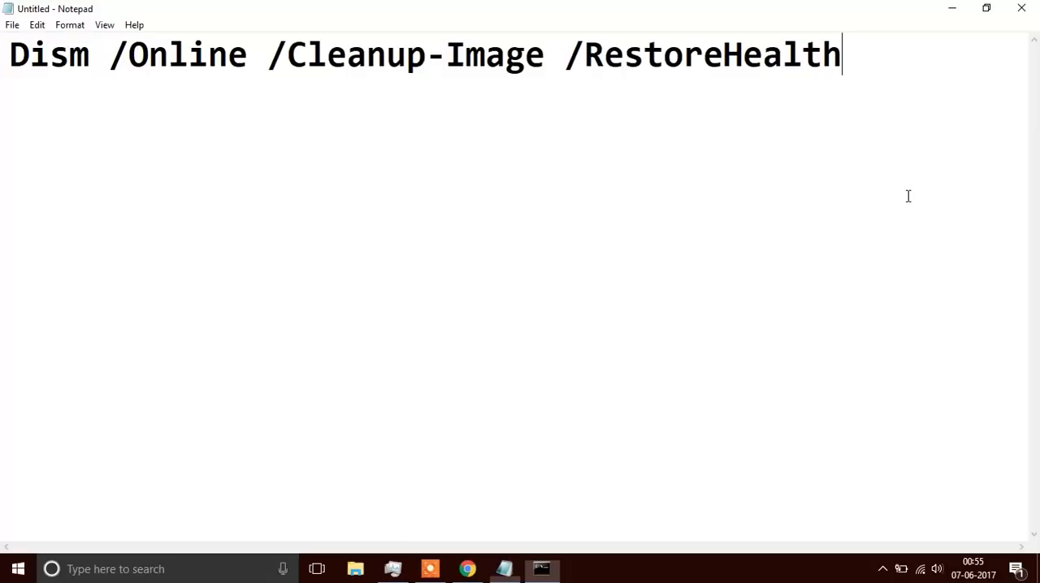